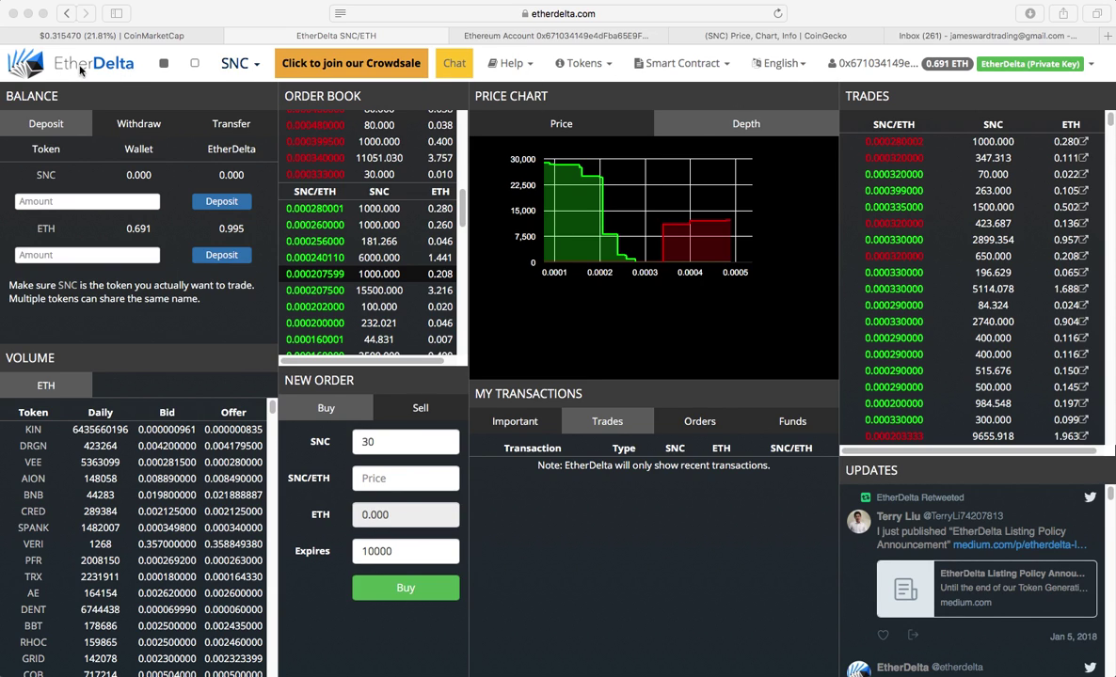
Browse the list of tradable tokens in EtherDelta's SNC token selector.
left_click(254, 67)
left_click_drag(322, 191, 337, 211)
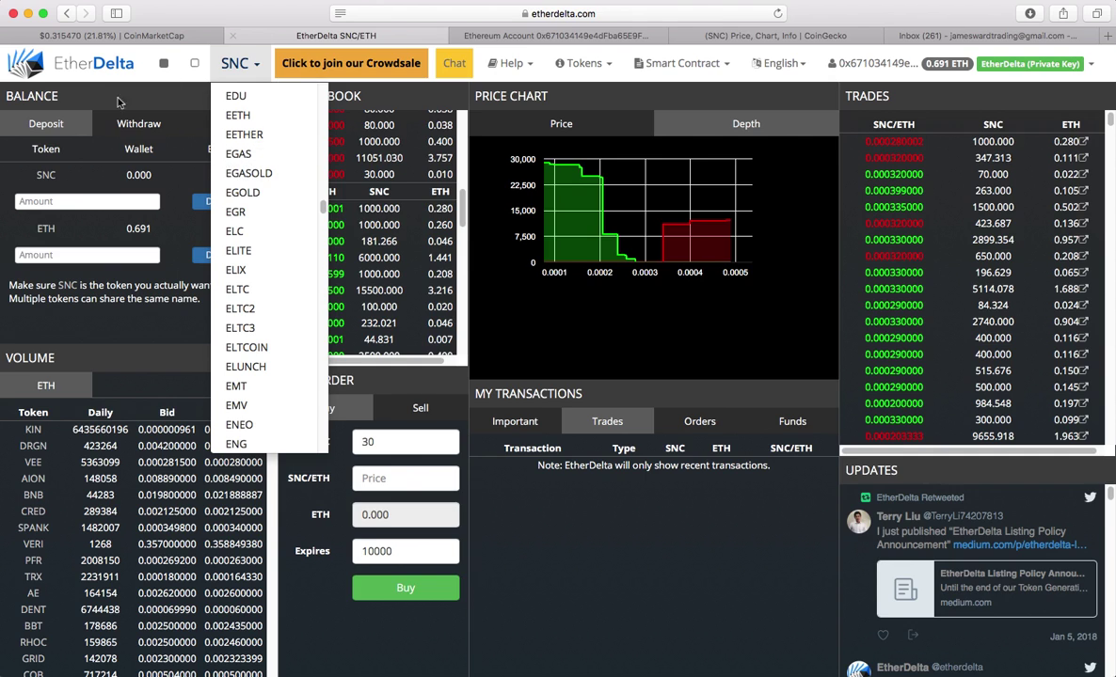
Check the SunContract markets and their ETH prices on CoinMarketCap, and return to the EtherDelta SNC/ETH page.
left_click(163, 38)
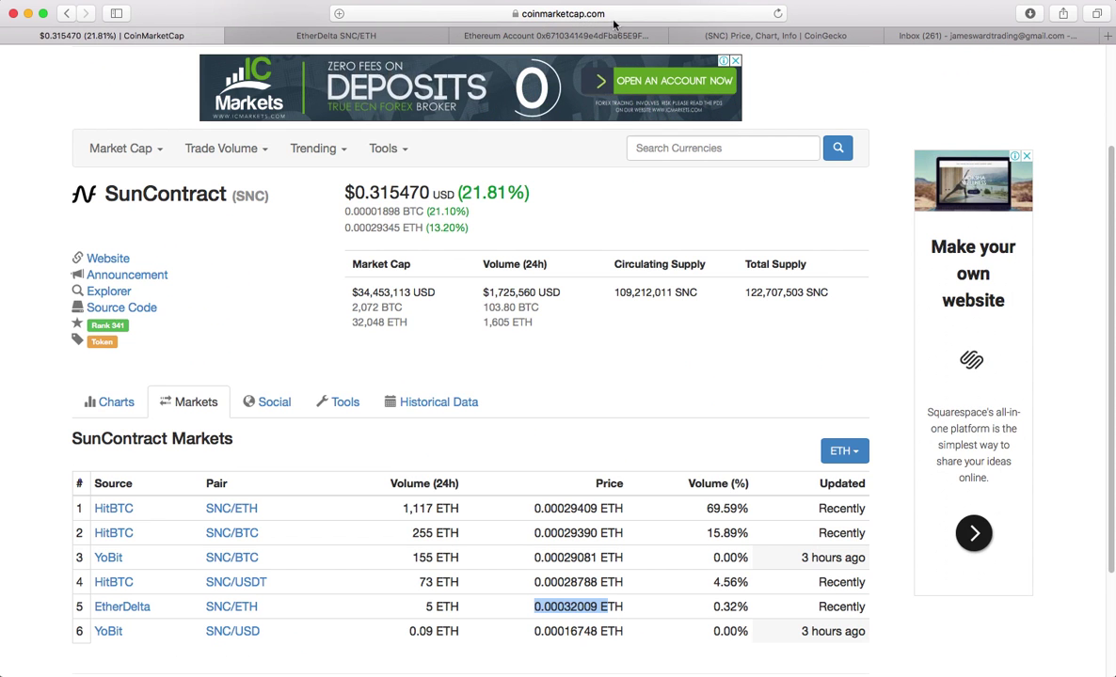
scroll(201, 229, "down", 5)
left_click(115, 272)
left_click(189, 265)
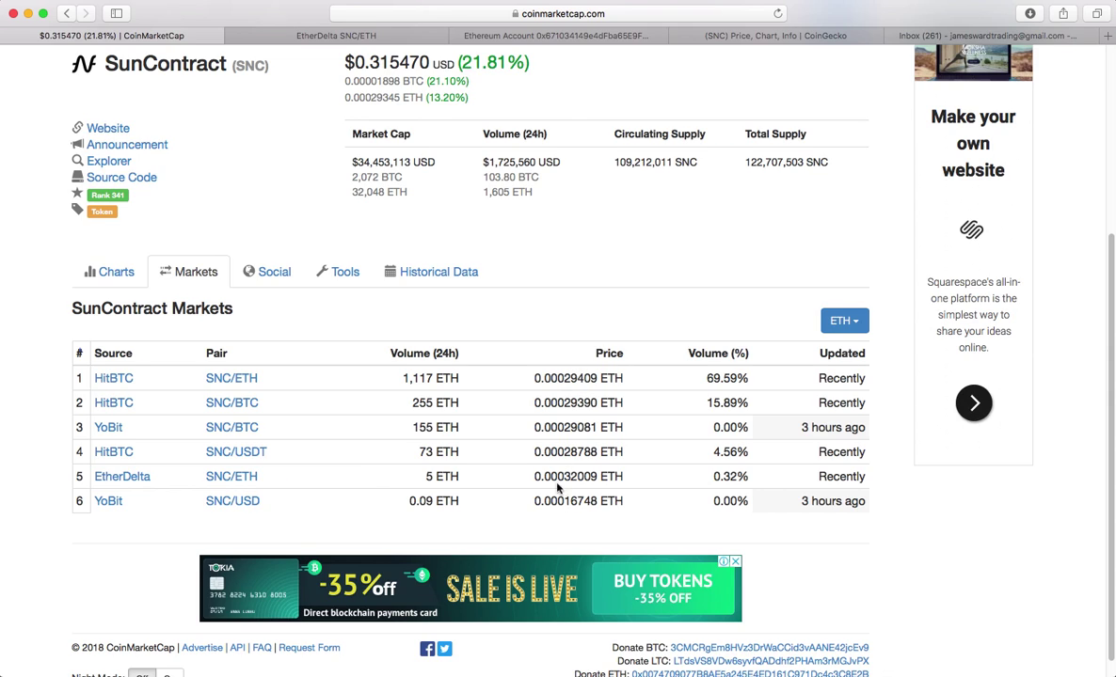
left_click(393, 36)
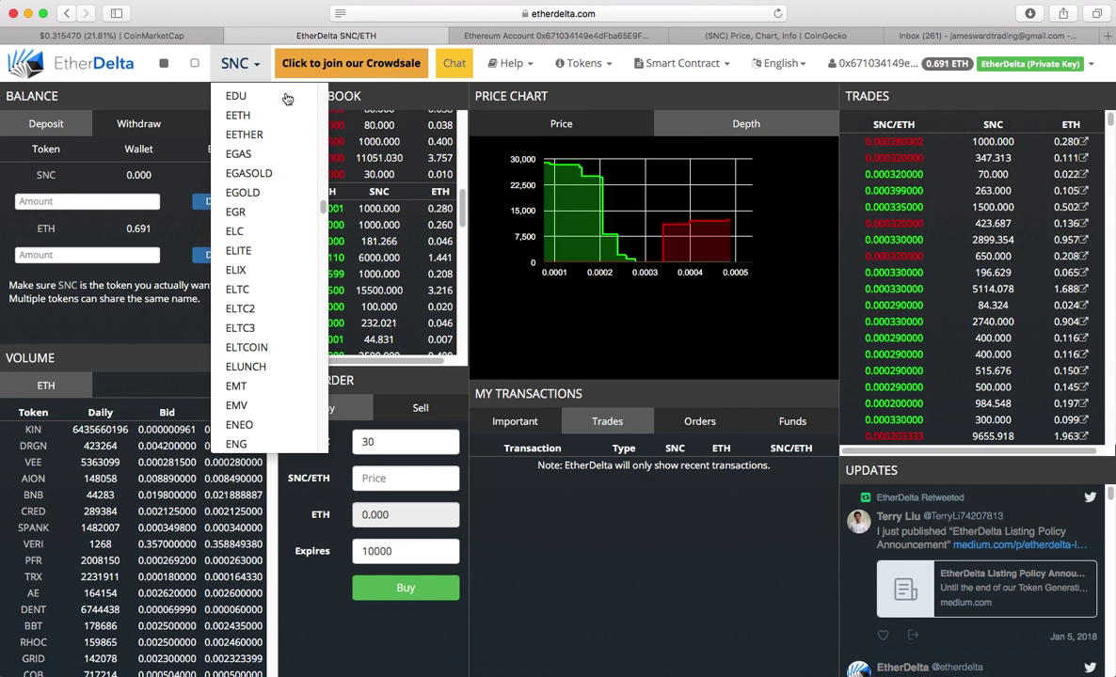
left_click(179, 89)
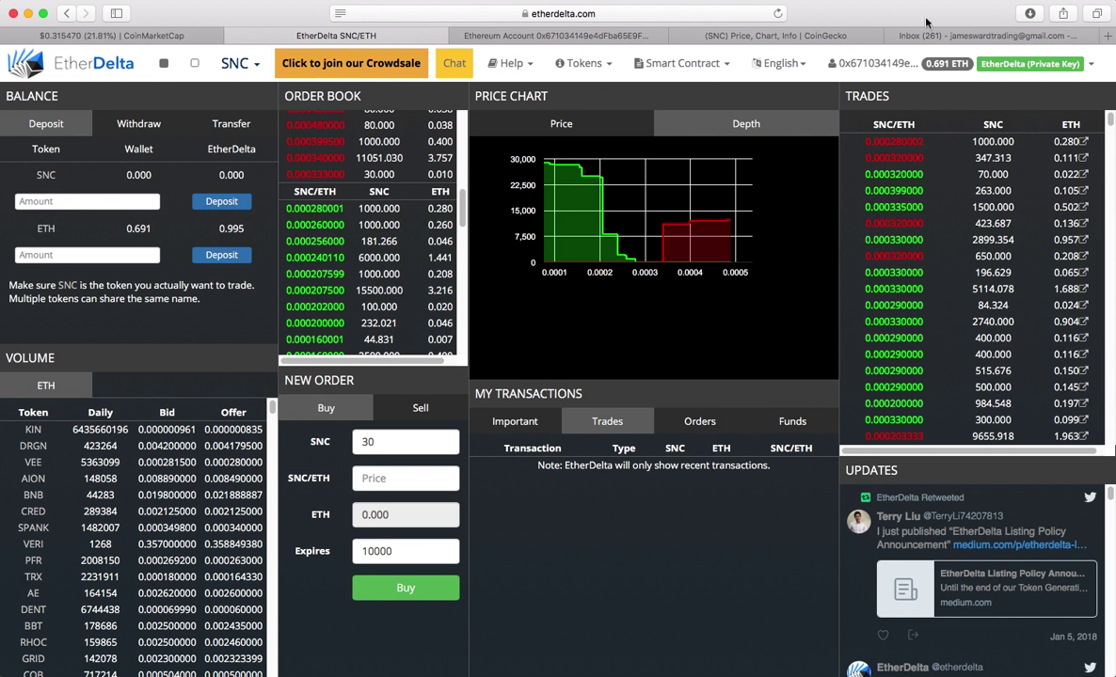
Look over the management options of the connected EtherDelta account.
left_click(1095, 64)
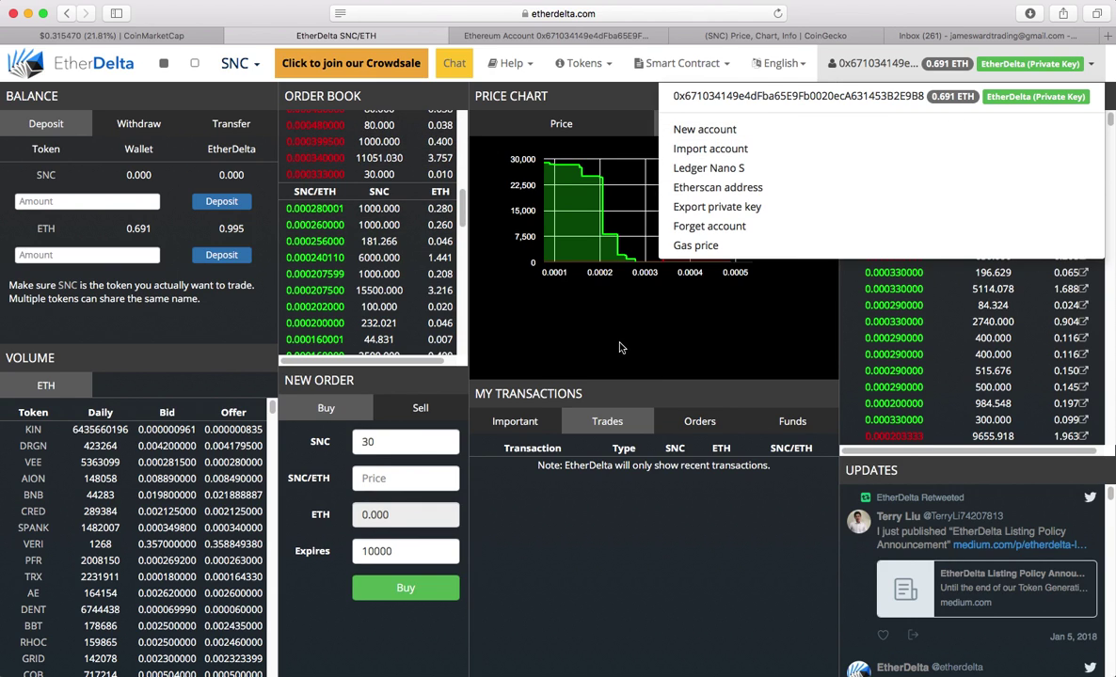
left_click(574, 317)
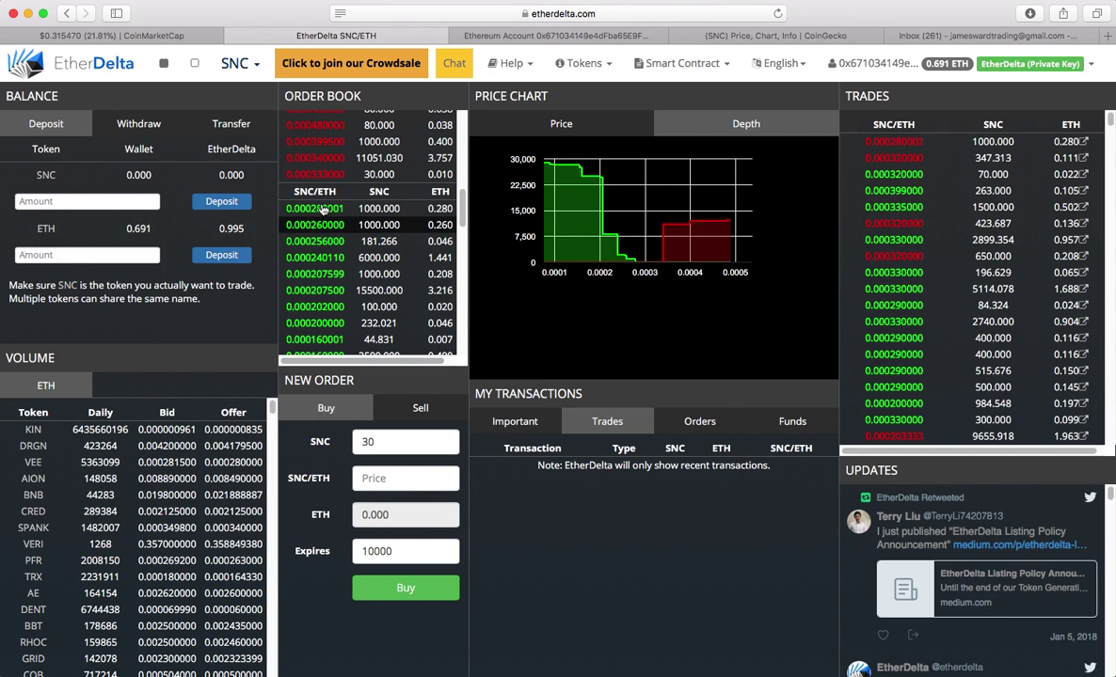
View the SNC price and depth charts, plus the orders and important notices under My Transactions.
left_click(567, 130)
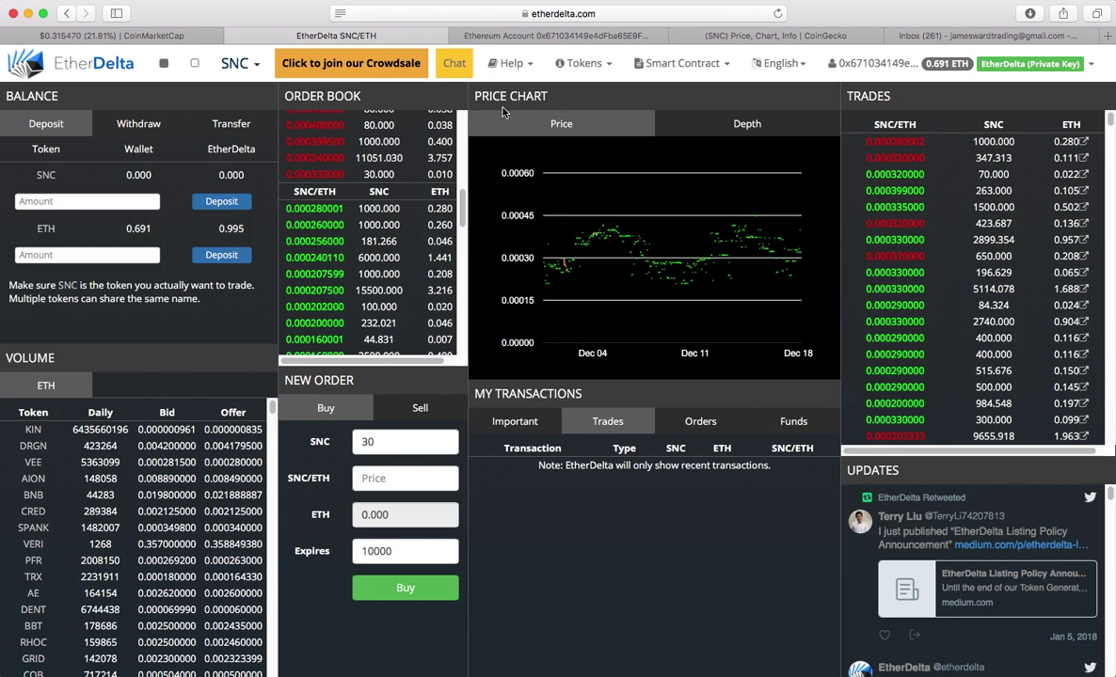
left_click(747, 124)
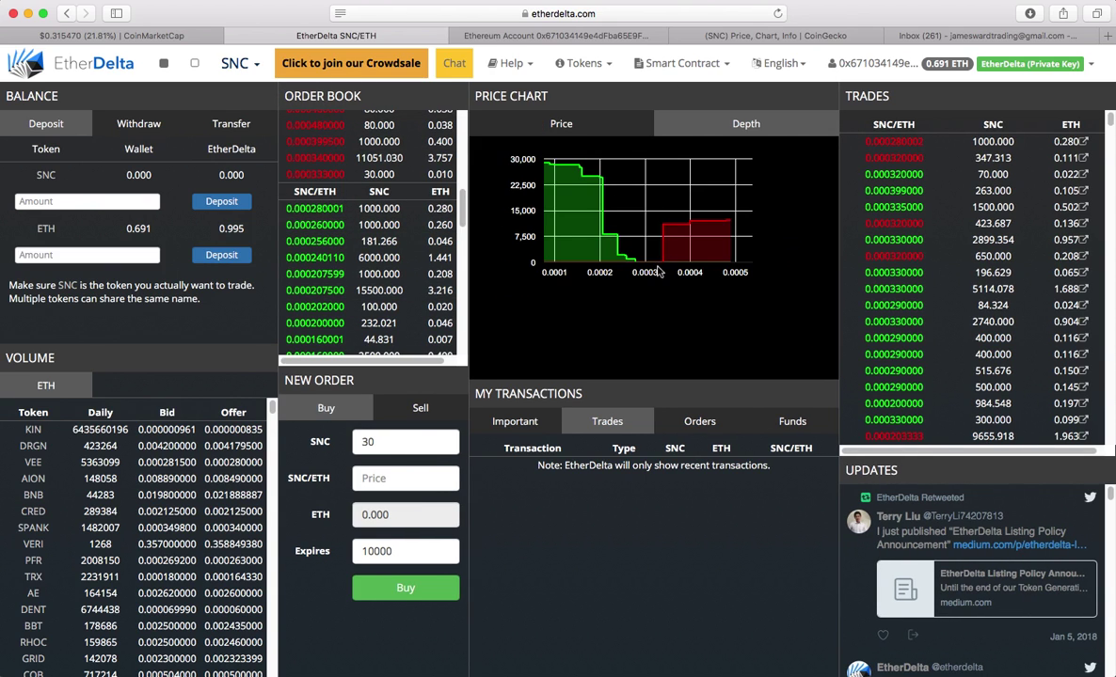
left_click(700, 421)
left_click(515, 421)
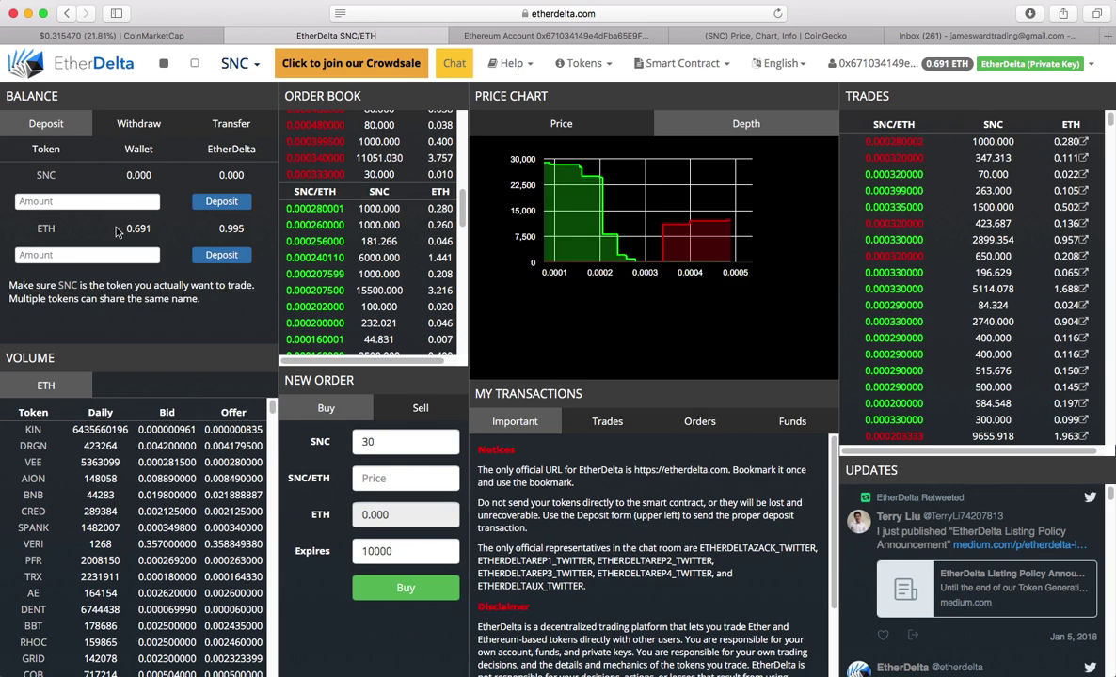
Switch to Etherscan and examine the account's address and its latest incoming transaction.
mouse_move(128, 232)
left_click(884, 62)
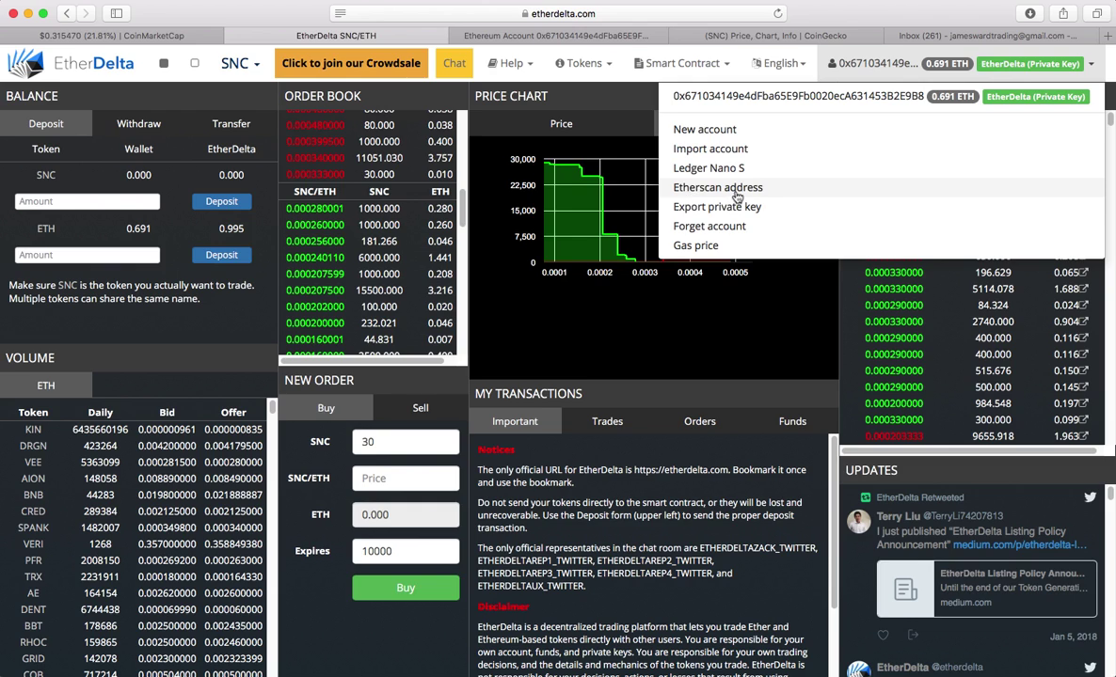
left_click(559, 35)
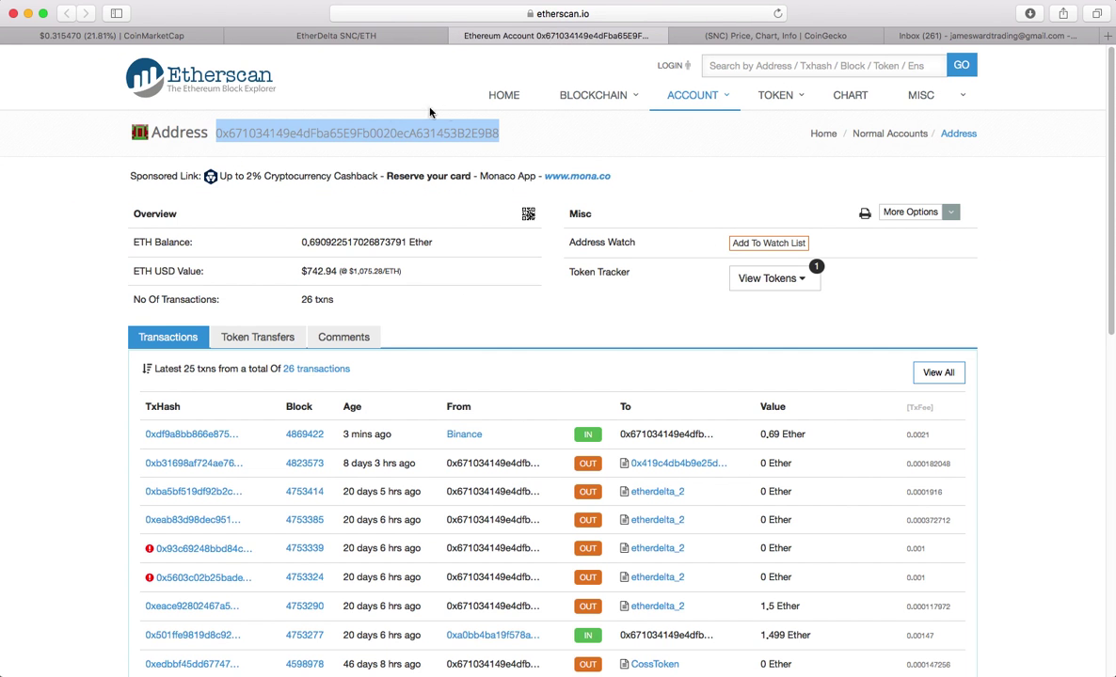
left_click(494, 133)
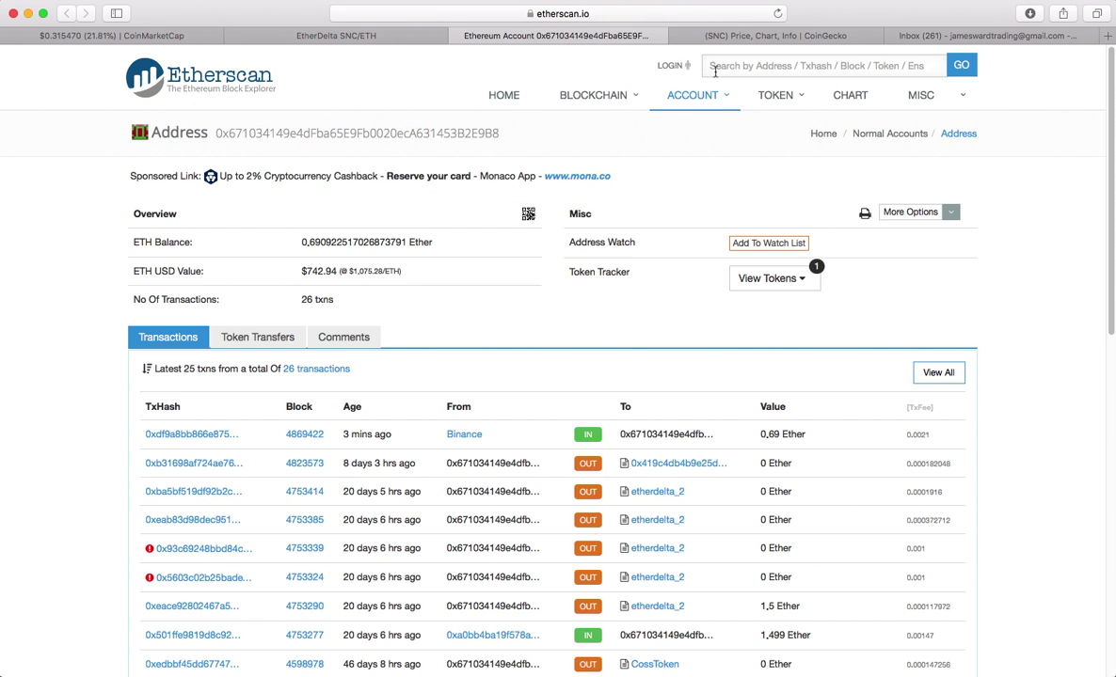
left_click_drag(200, 132, 518, 142)
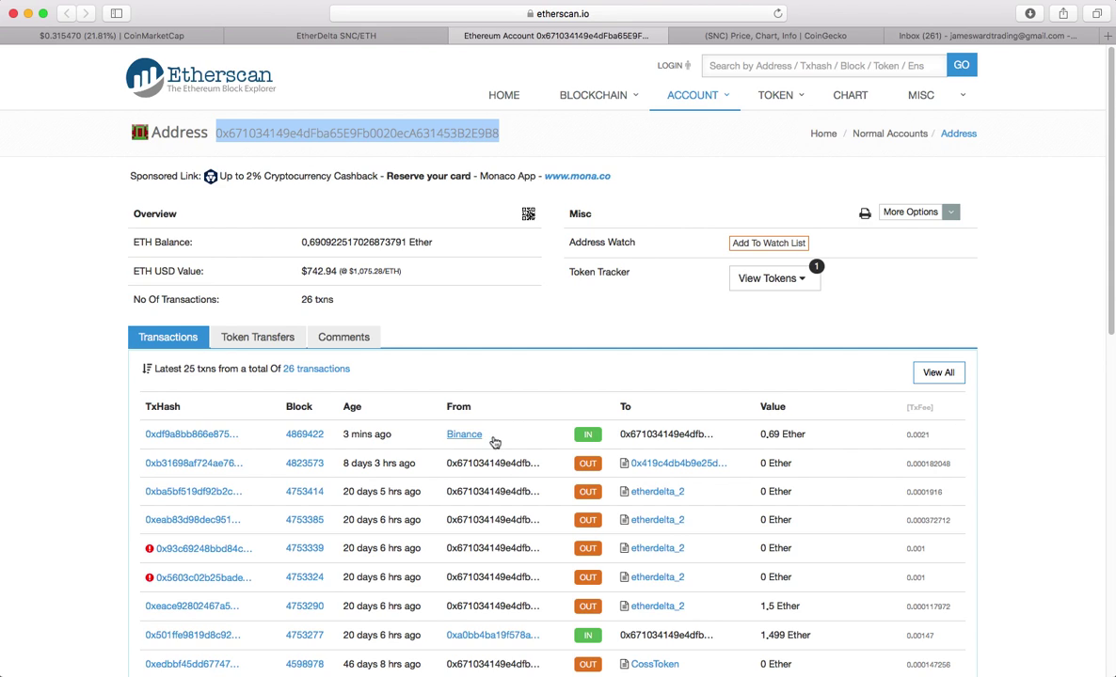
mouse_move(332, 442)
Return to EtherDelta and check the exact ETH balance held in the wallet.
left_click(321, 42)
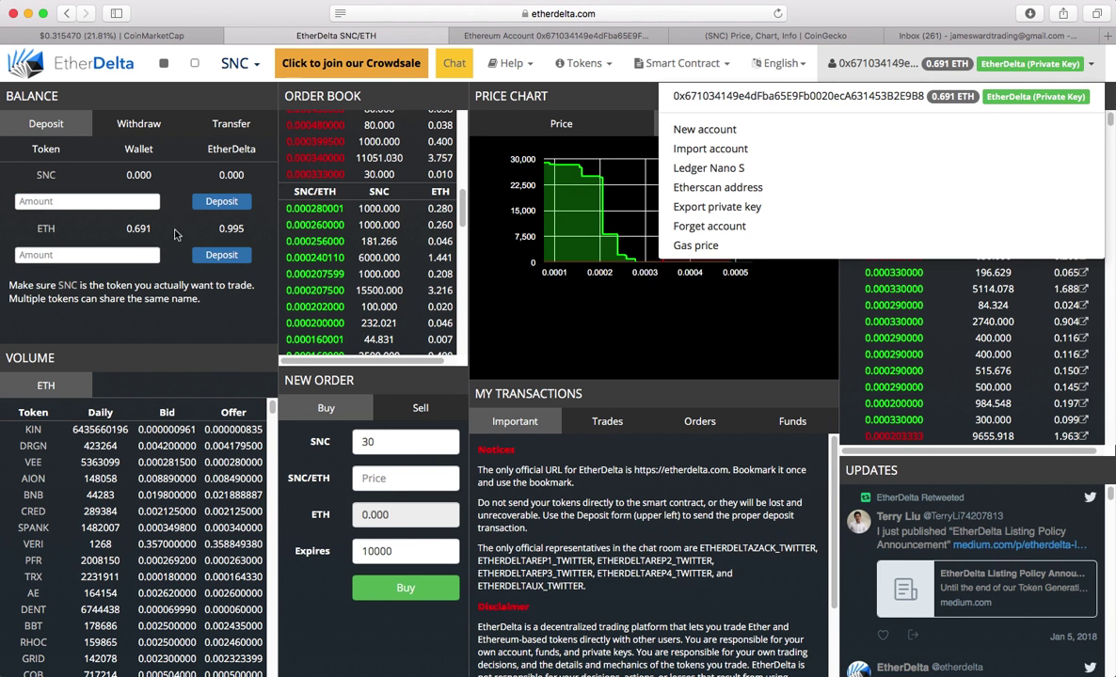
mouse_move(143, 235)
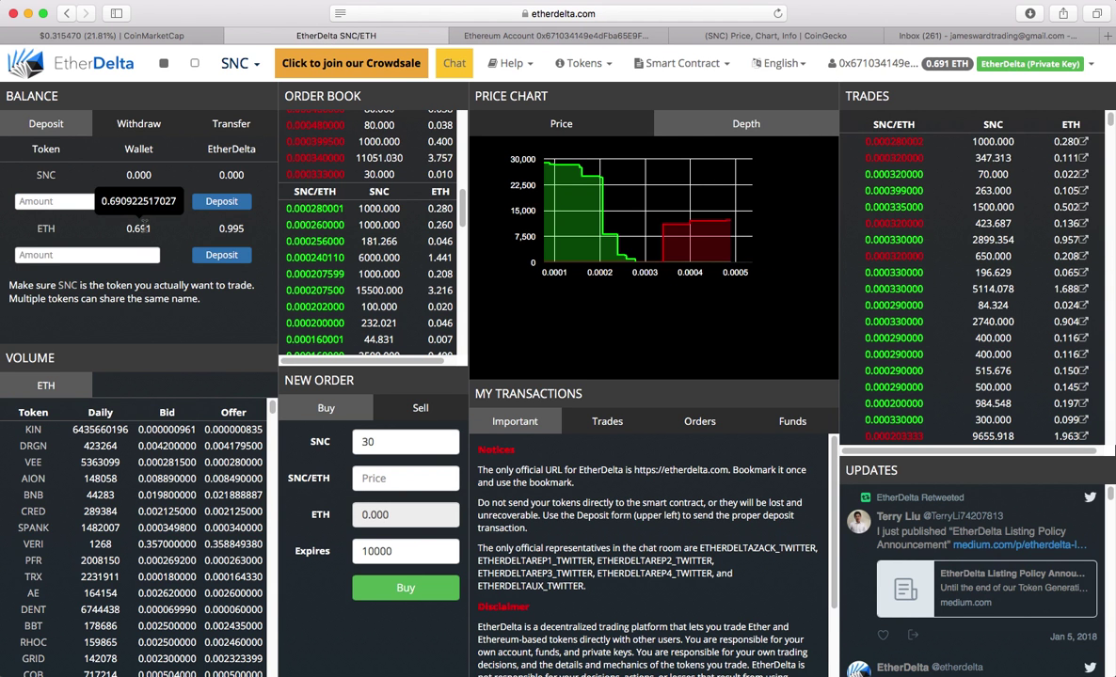
mouse_move(138, 160)
double_click(140, 229)
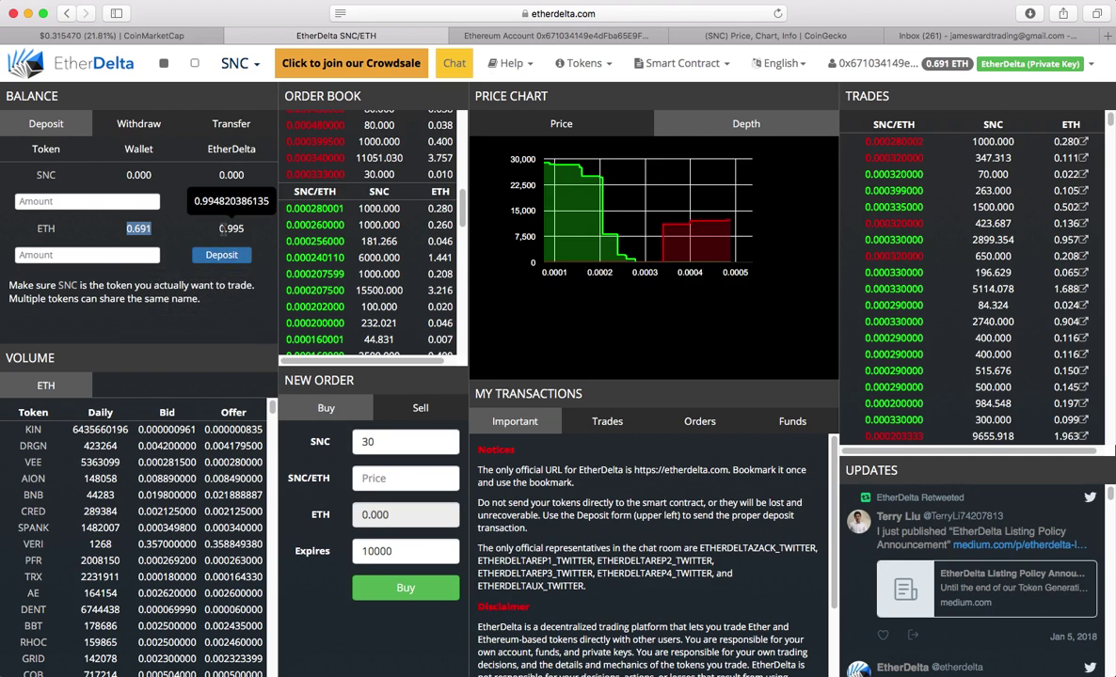
Set the ETH deposit amount to 0.68.
left_click(132, 257)
type("0.")
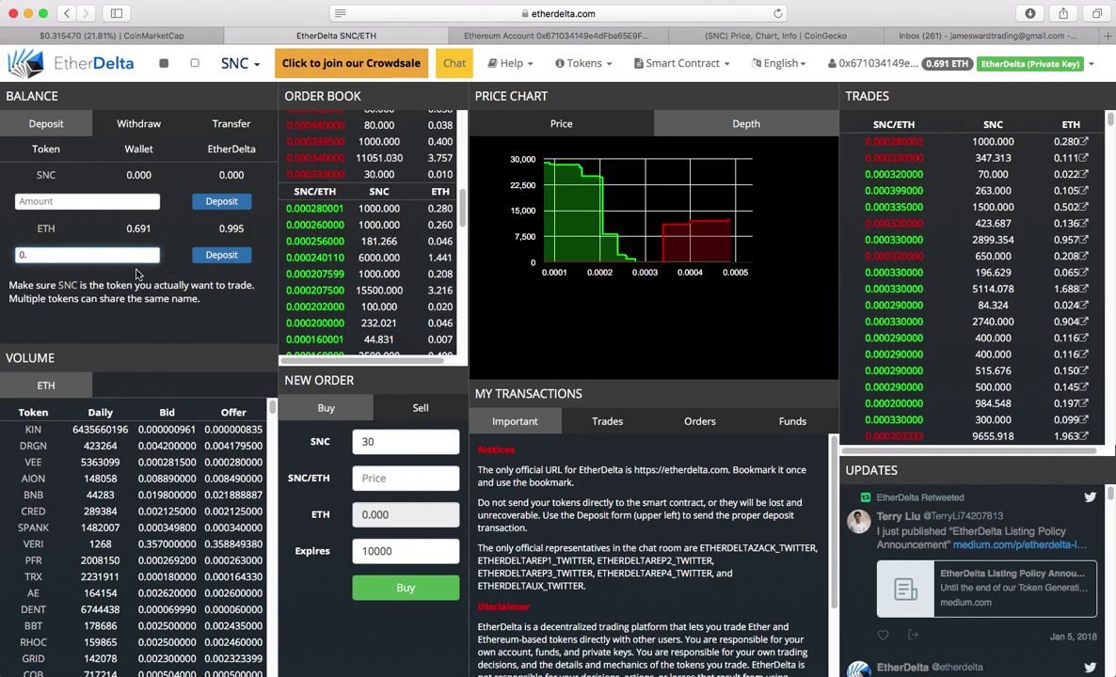
type("691")
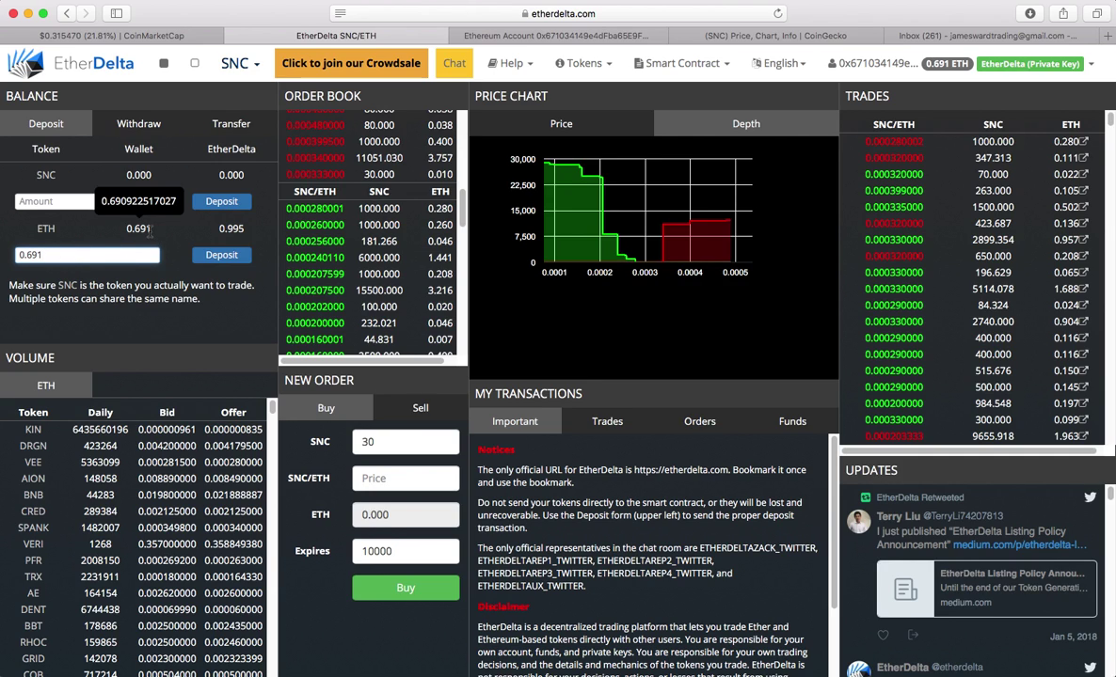
left_click(30, 255)
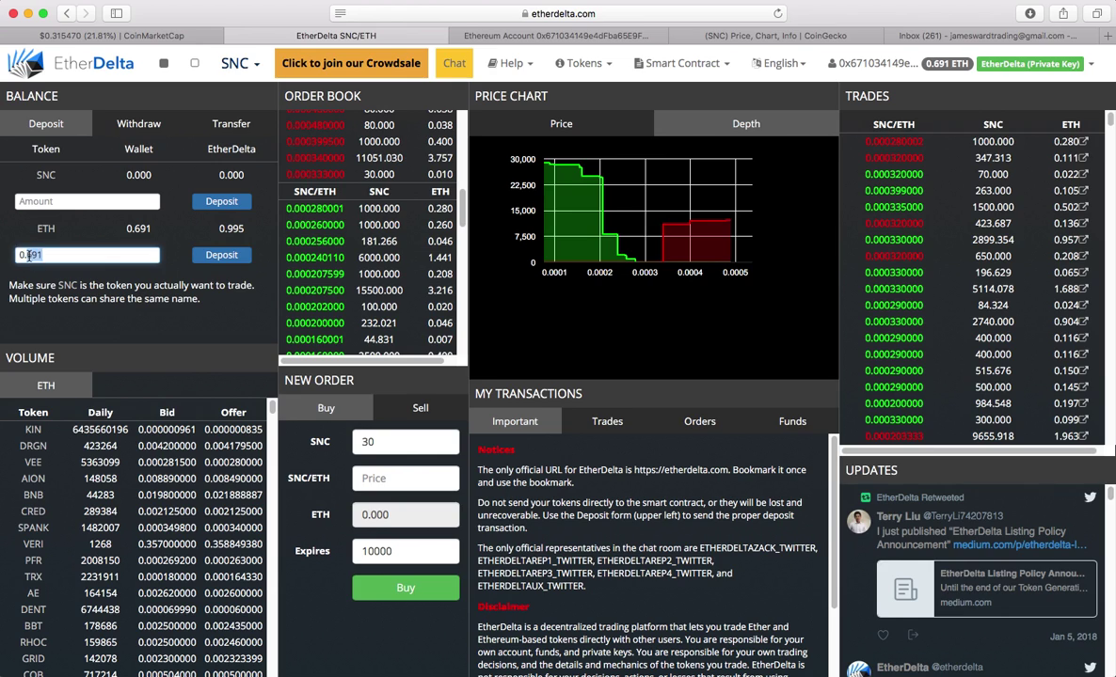
type("0.68")
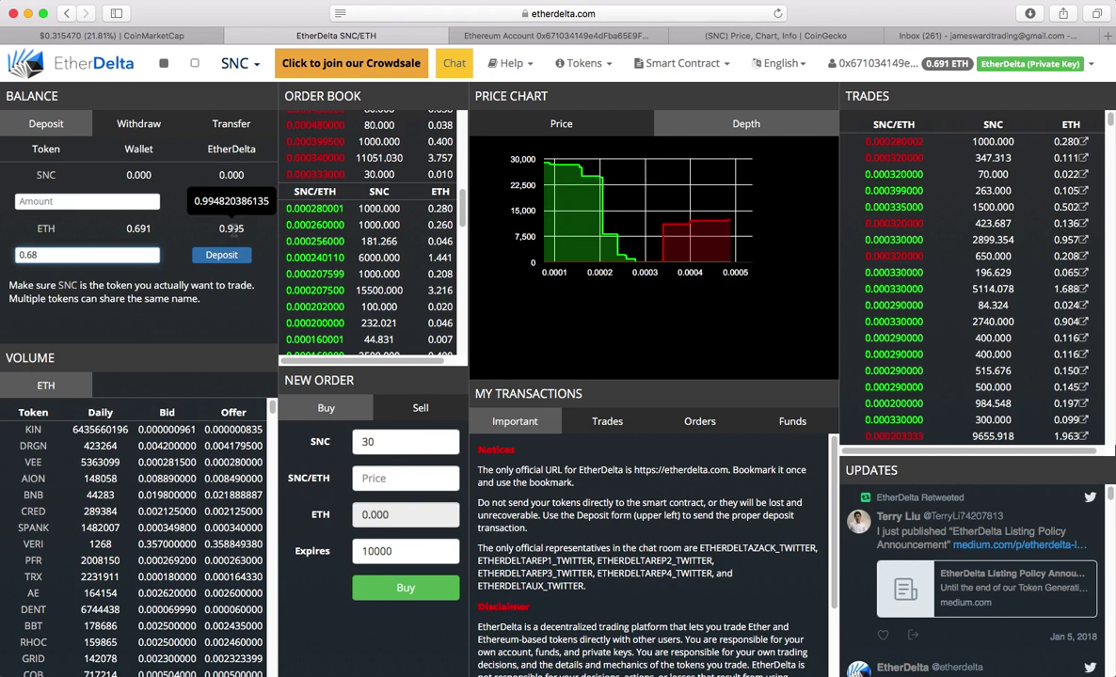
Compare the ETH balance in the wallet with the ETH balance deposited on EtherDelta.
left_click(142, 229)
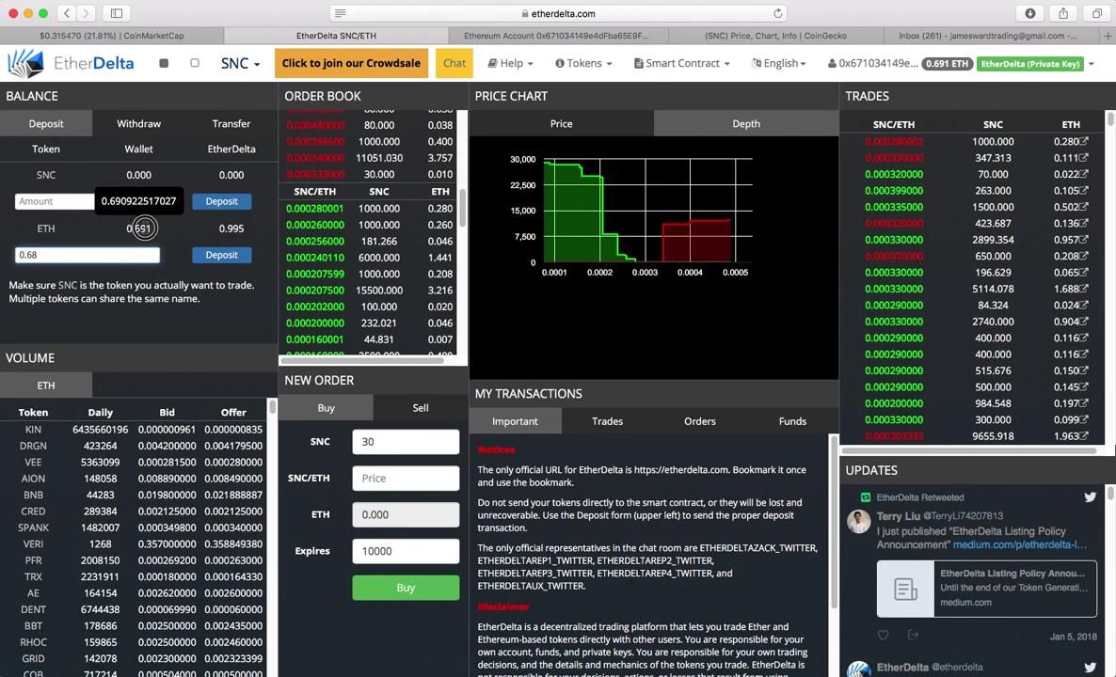
double_click(142, 228)
mouse_move(139, 231)
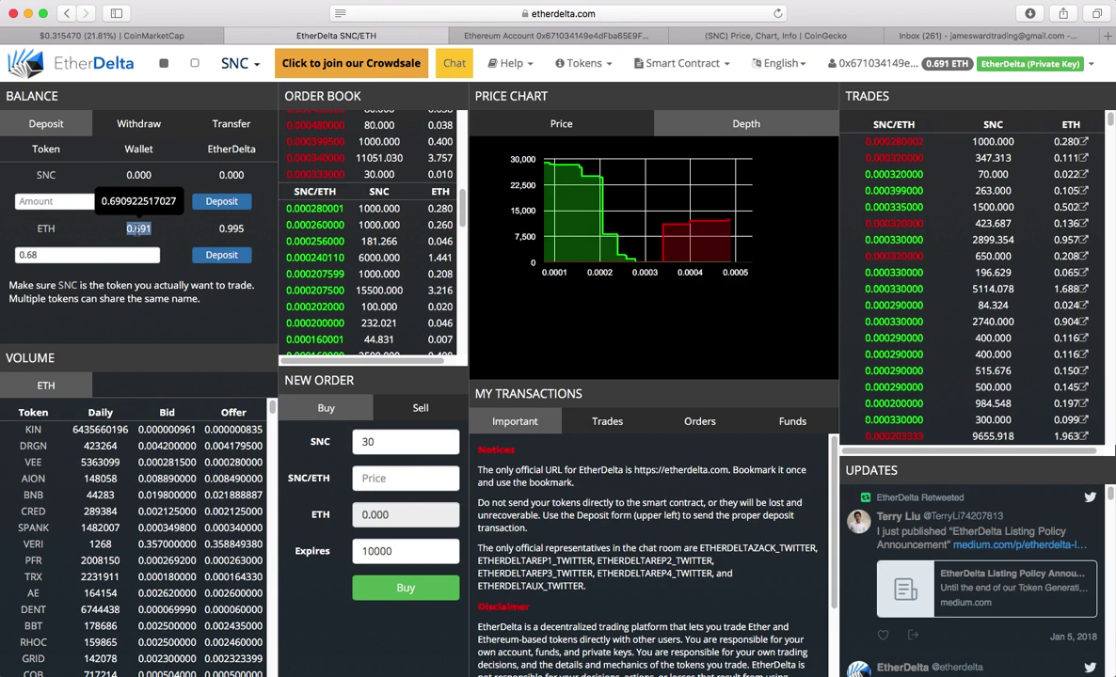
double_click(232, 228)
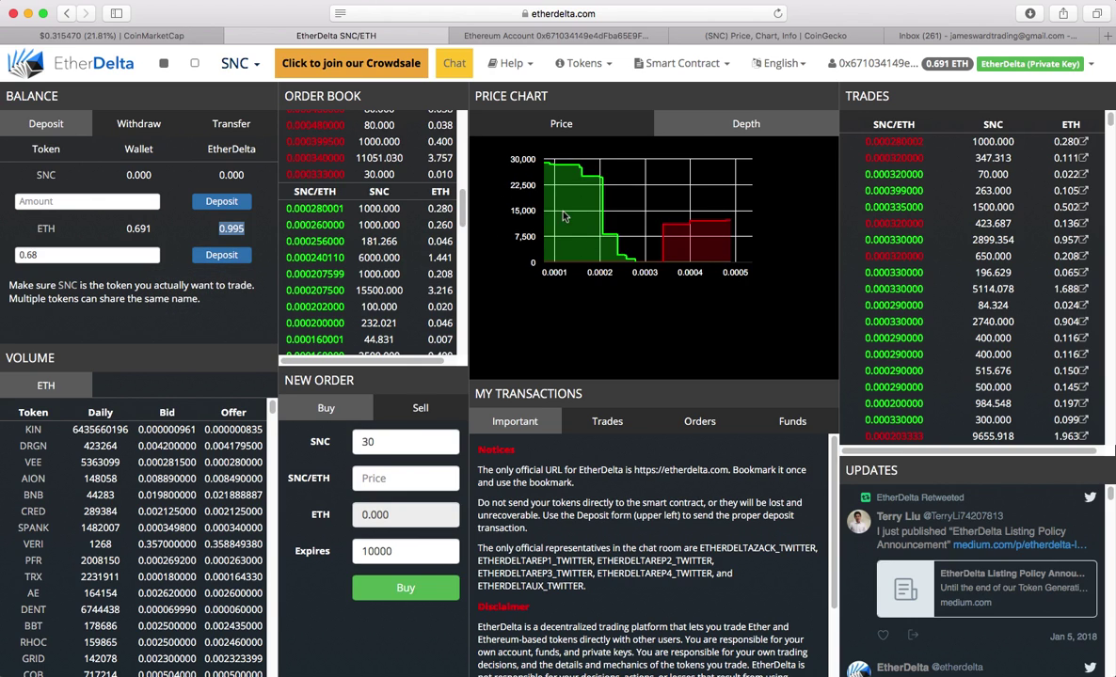
left_click(542, 37)
left_click(377, 35)
left_click(262, 231)
mouse_move(226, 236)
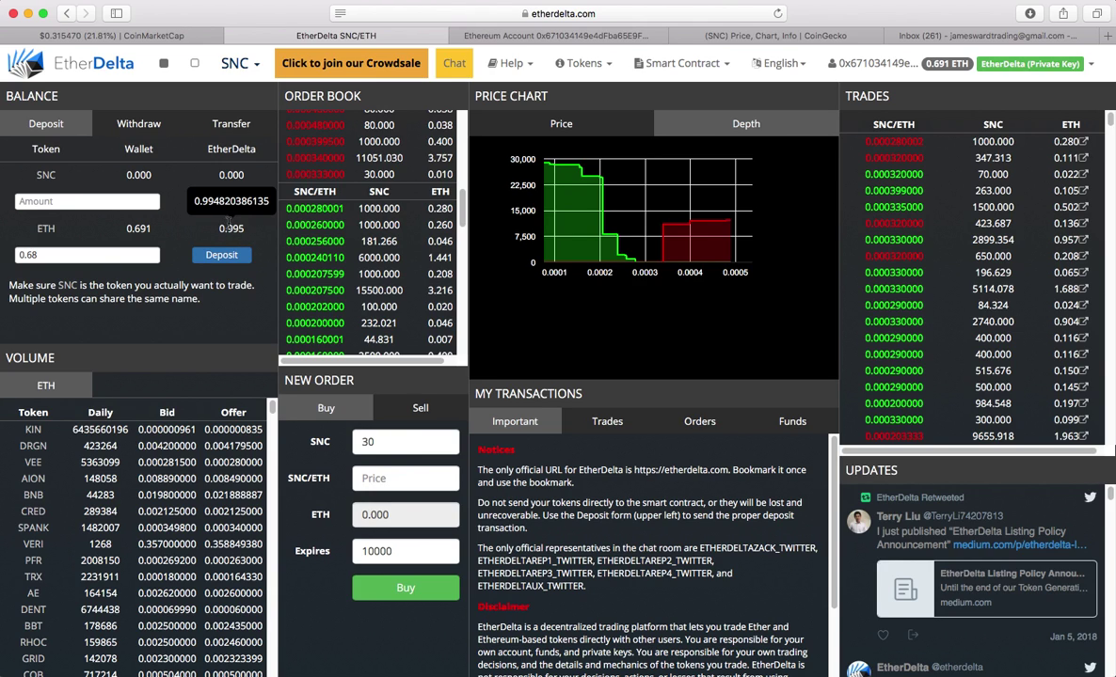
Inspect the buy details of the order book's 30 SNC sell order at 0.000333000 and close them without buying.
scroll(380, 177, "up", 2)
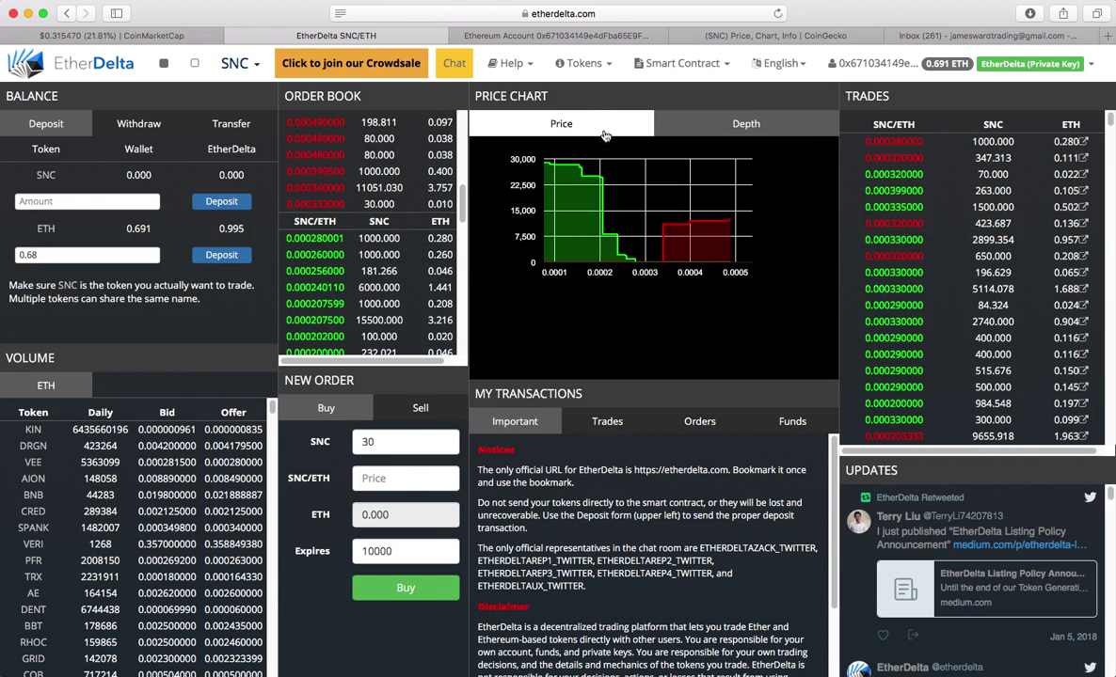
left_click(556, 124)
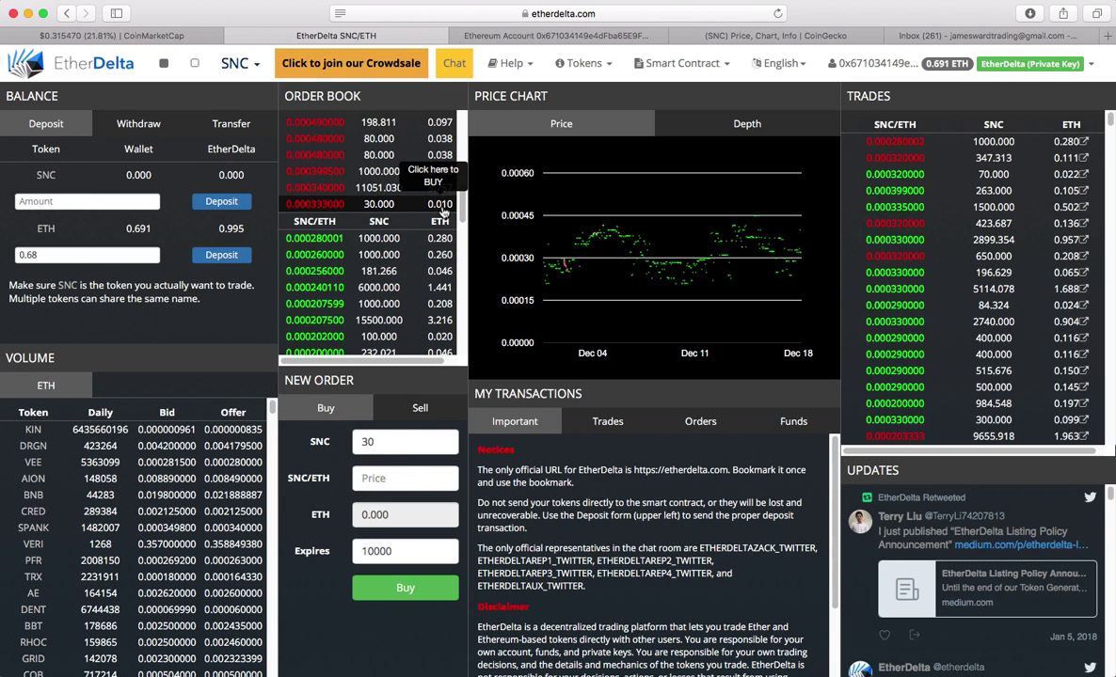
left_click(324, 205)
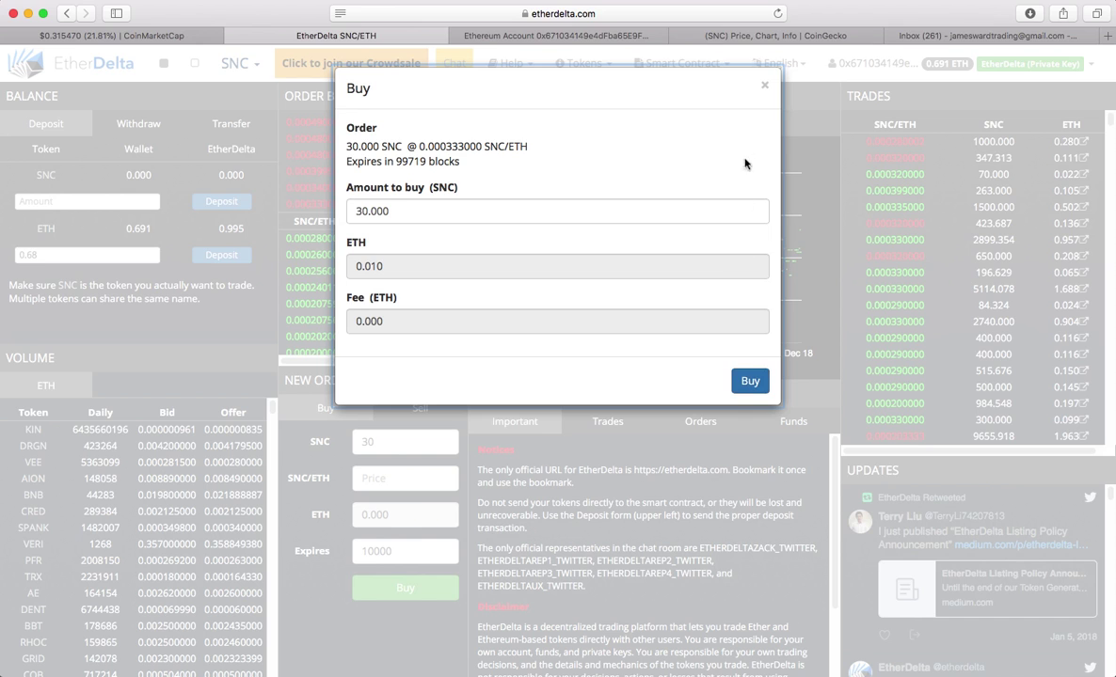
left_click(764, 89)
Review the trades, orders and funds history under My Transactions and go back to the important notices.
left_click(568, 419)
left_click(689, 426)
left_click(789, 423)
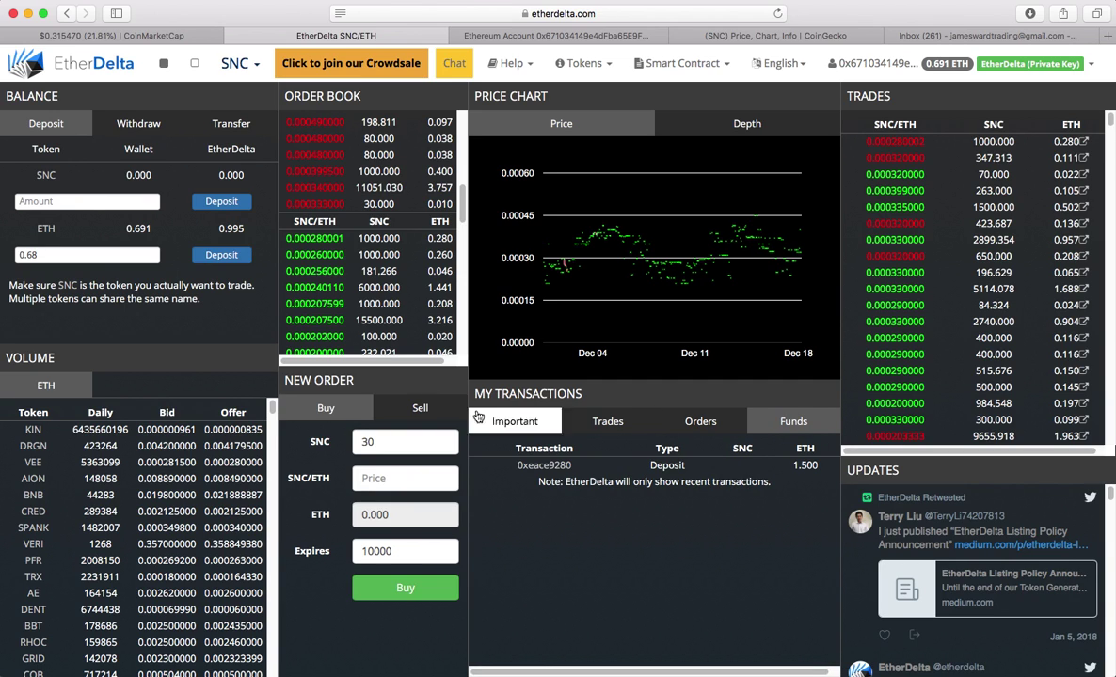
left_click(508, 421)
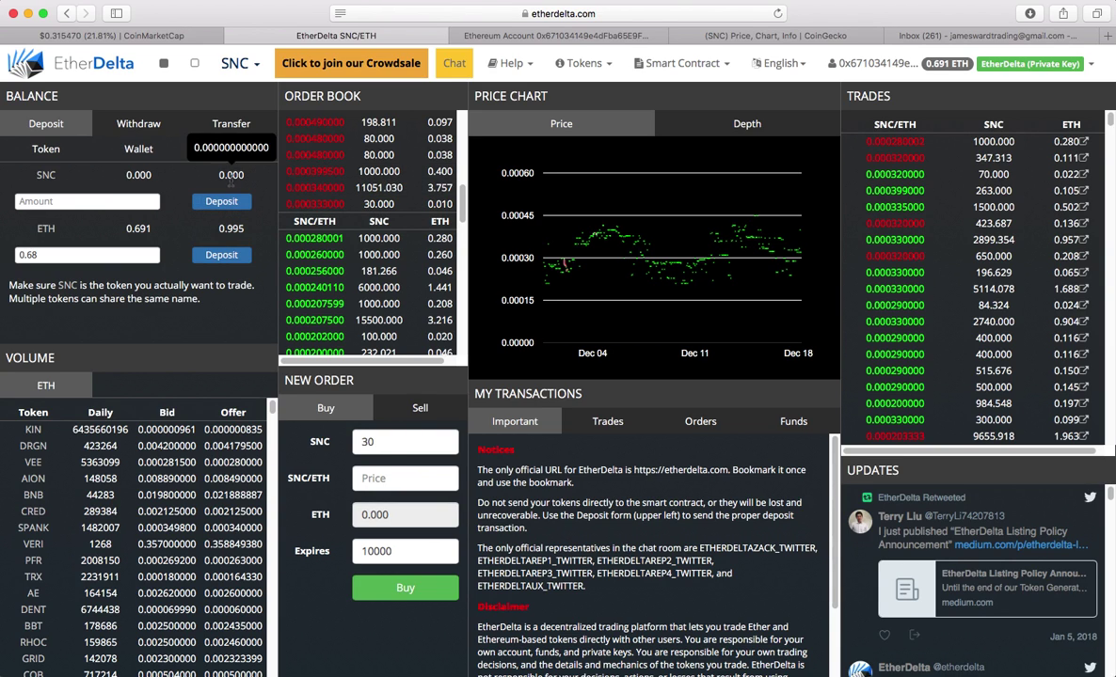
Enter 30 as the SNC withdrawal amount and check the SNC balances on EtherDelta and in the wallet.
double_click(231, 228)
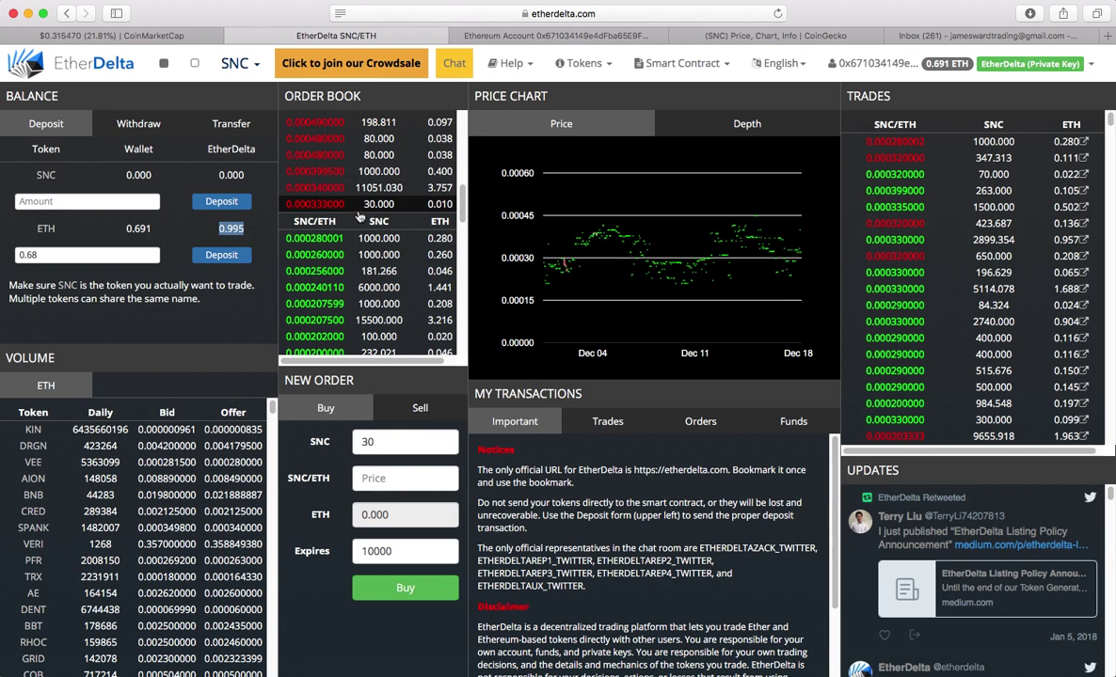
double_click(218, 175)
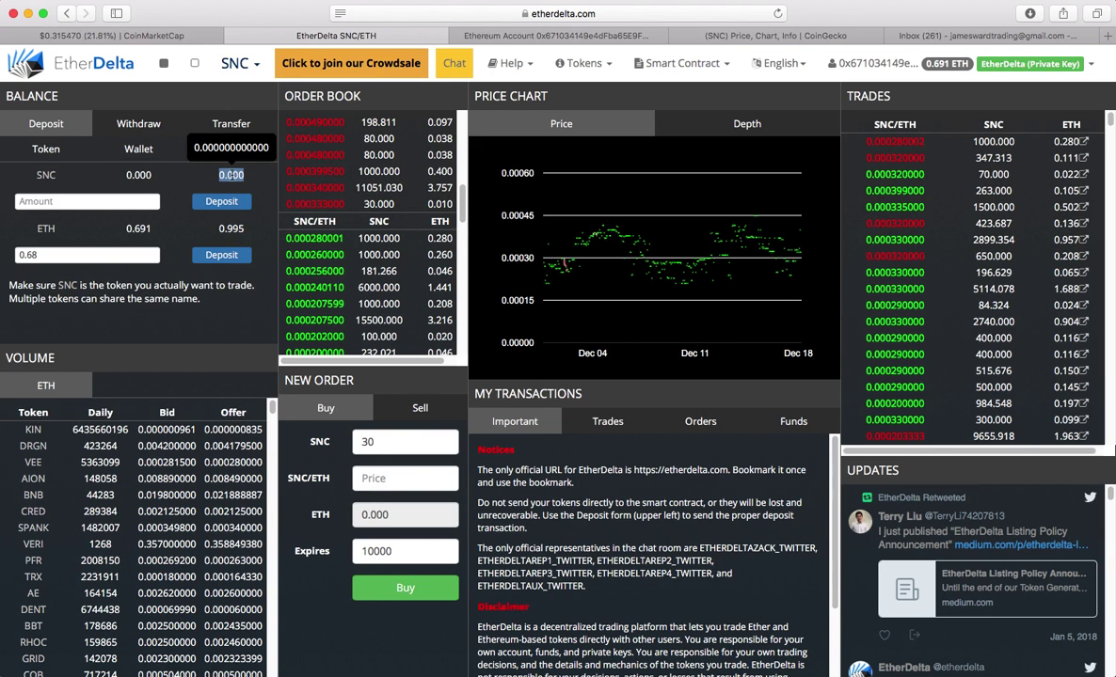
left_click(138, 123)
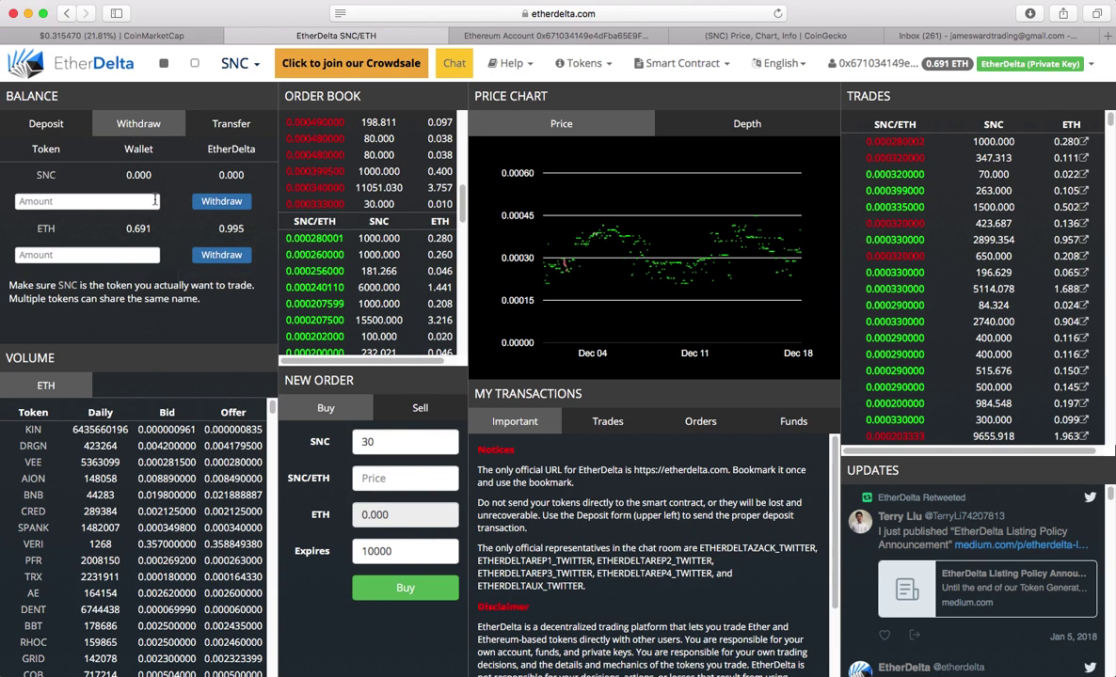
left_click(146, 201)
type("30")
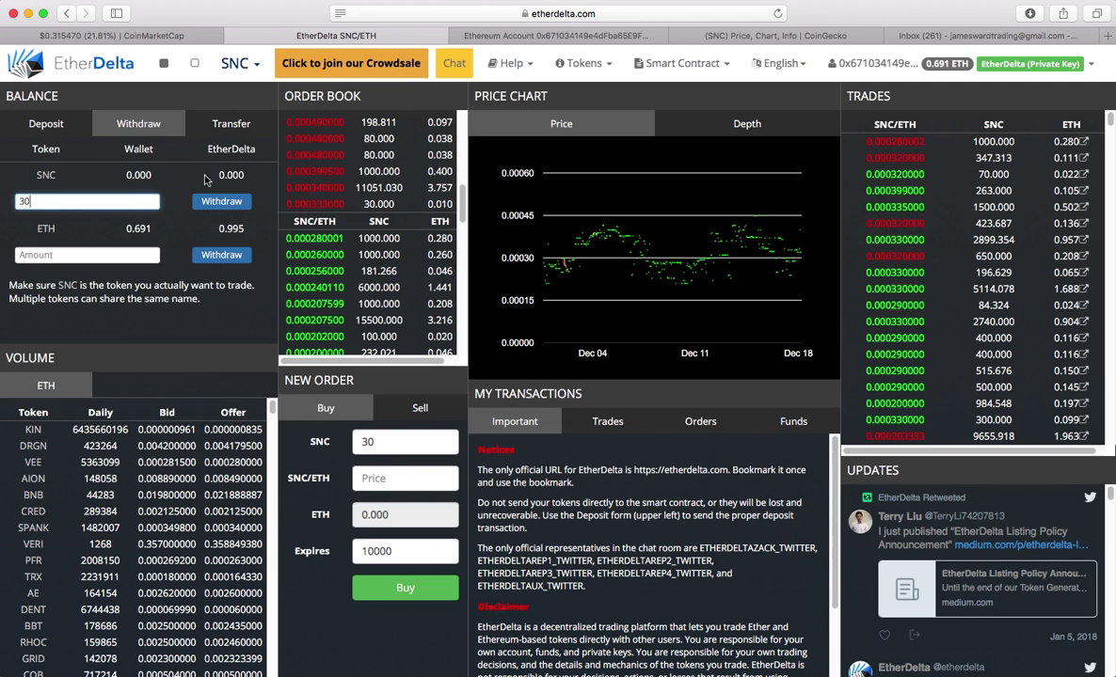
left_click_drag(219, 174, 243, 174)
double_click(138, 175)
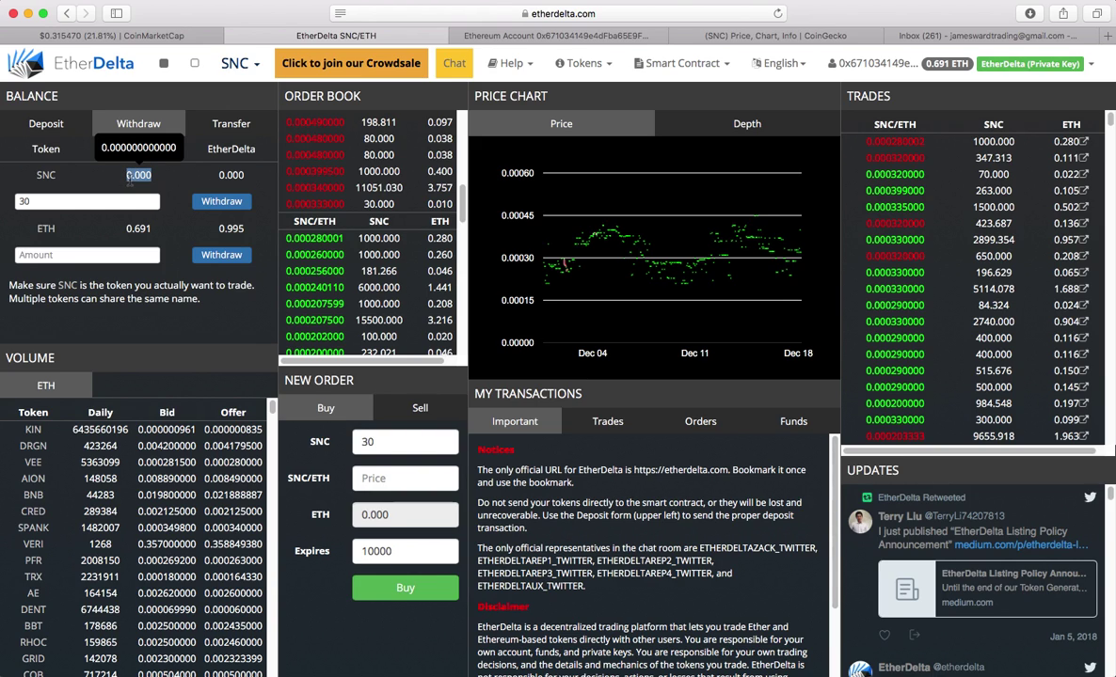
Open the balance transfer form, enter 30 as the SNC transfer amount and select the SNC recipient address for entry.
left_click(168, 160)
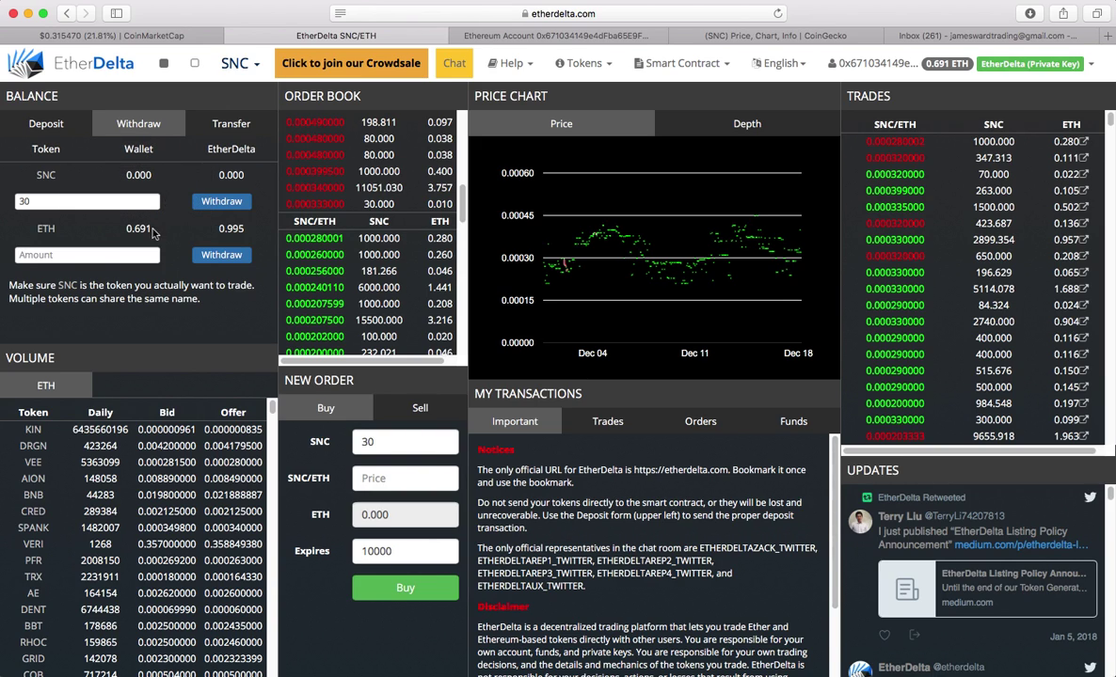
left_click(229, 128)
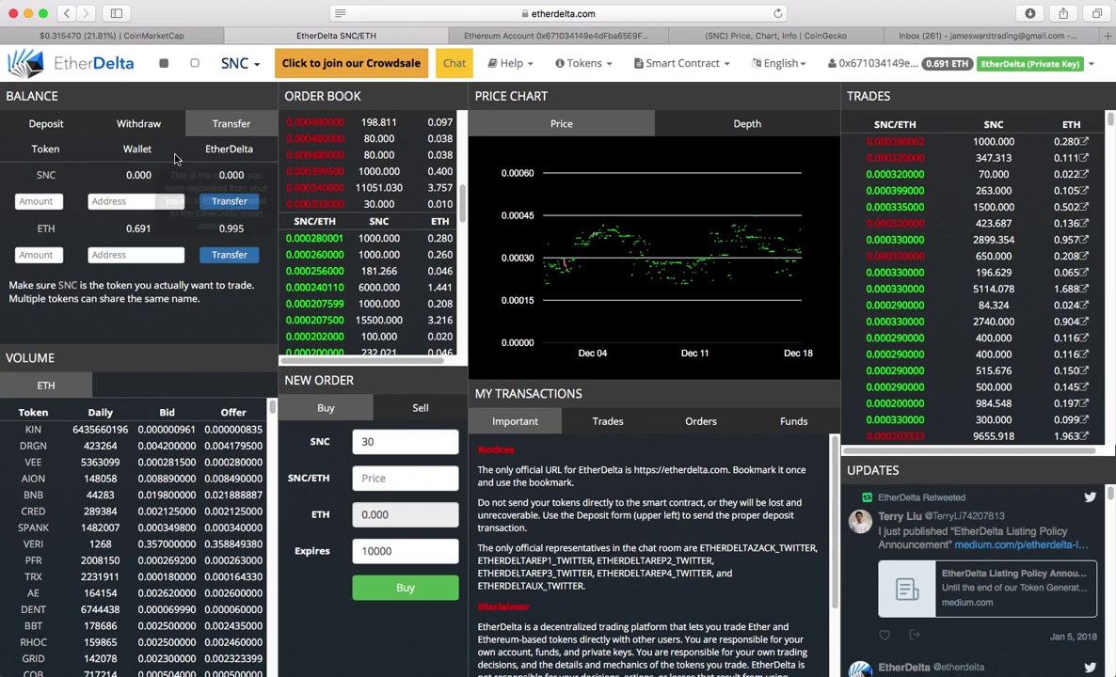
left_click(43, 201)
type("30")
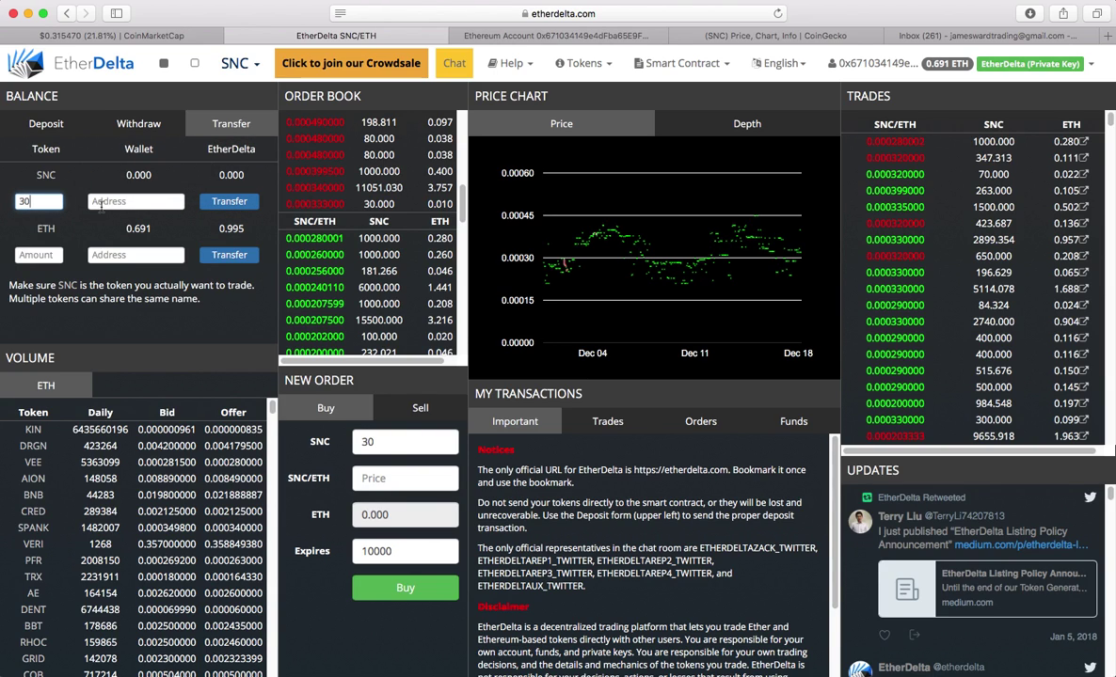
left_click(129, 203)
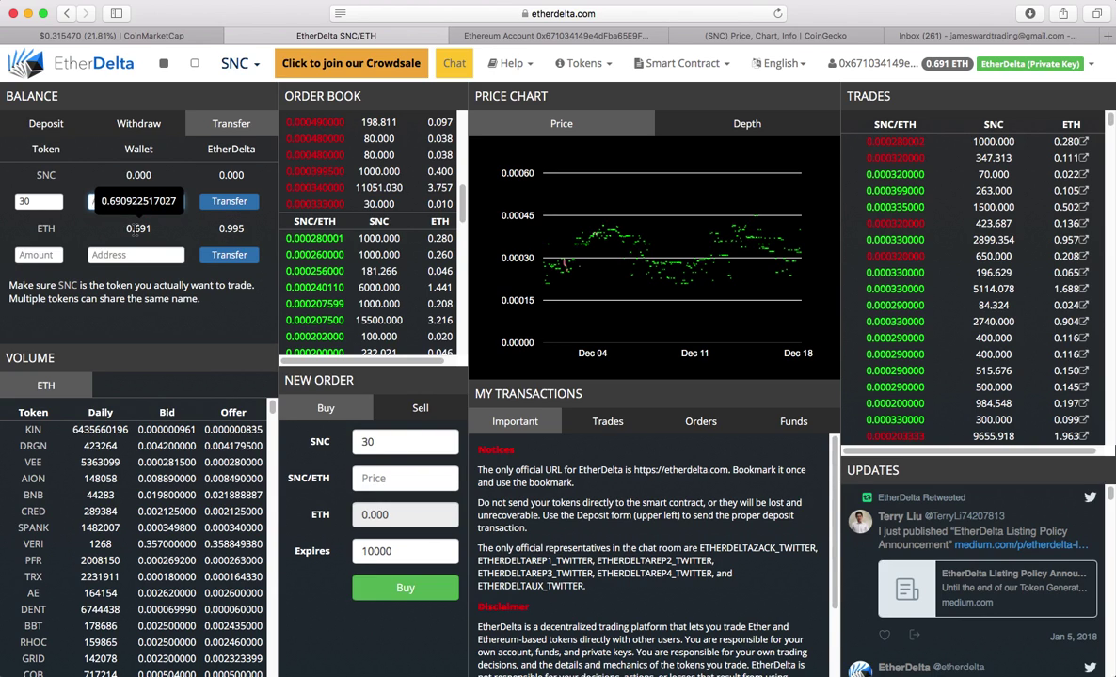
Examine the amount and recipient address fields for transferring ETH, along with the ETH balance in the wallet.
left_click(39, 255)
mouse_move(130, 234)
left_click(138, 255)
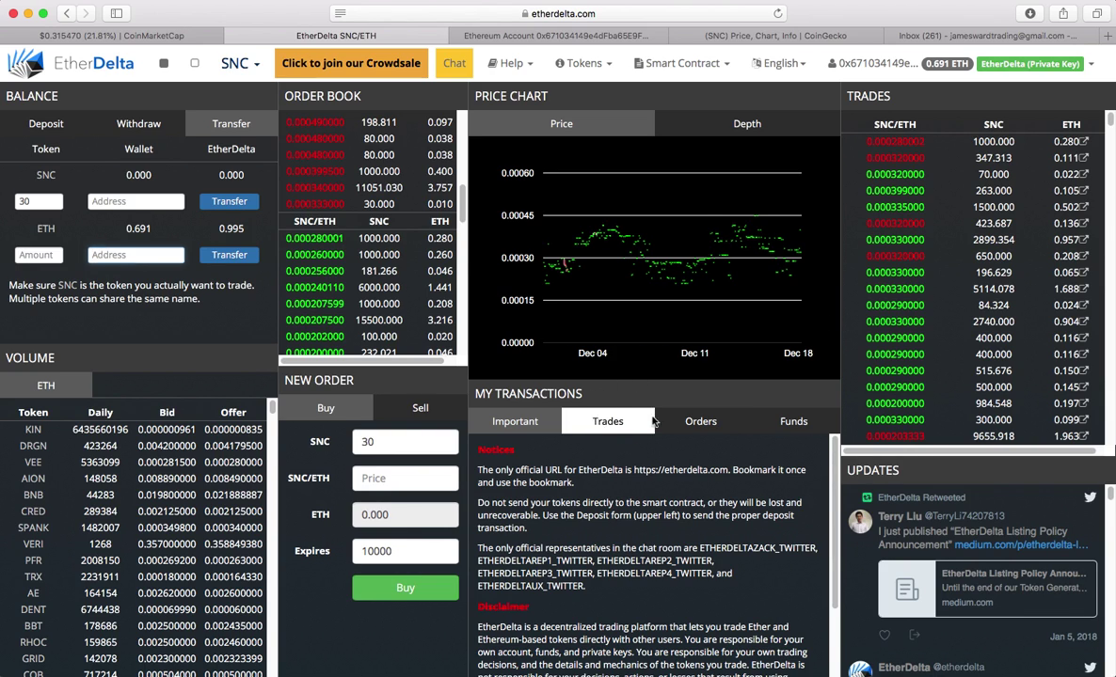
Show the SNC/ETH orders listed under My Transactions.
left_click(696, 423)
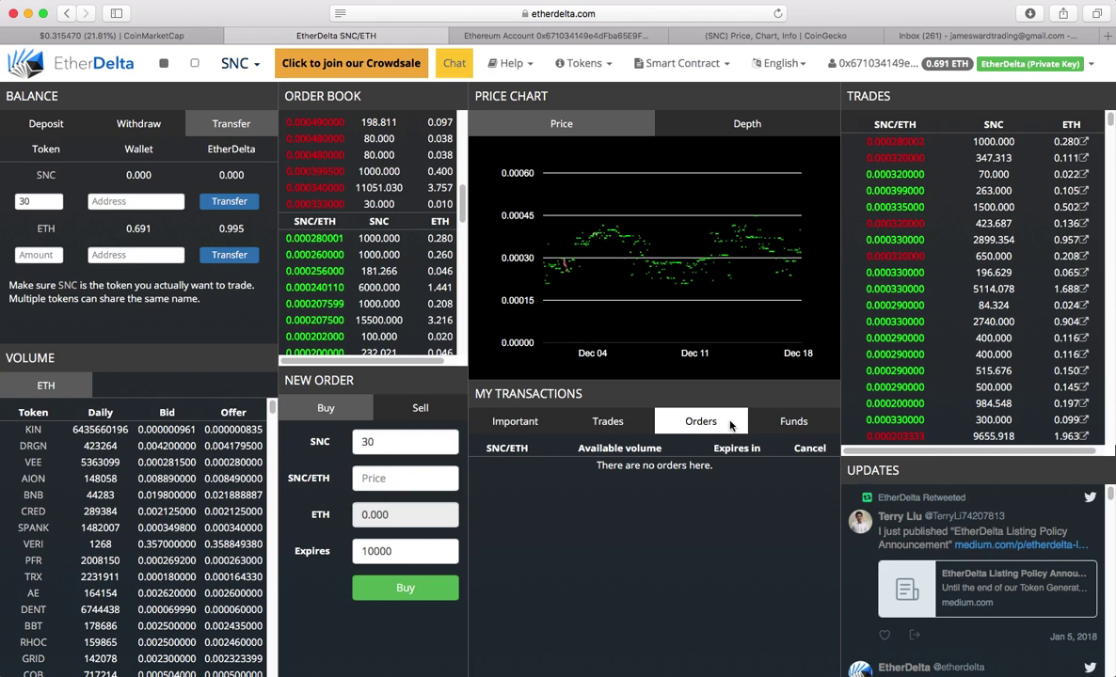